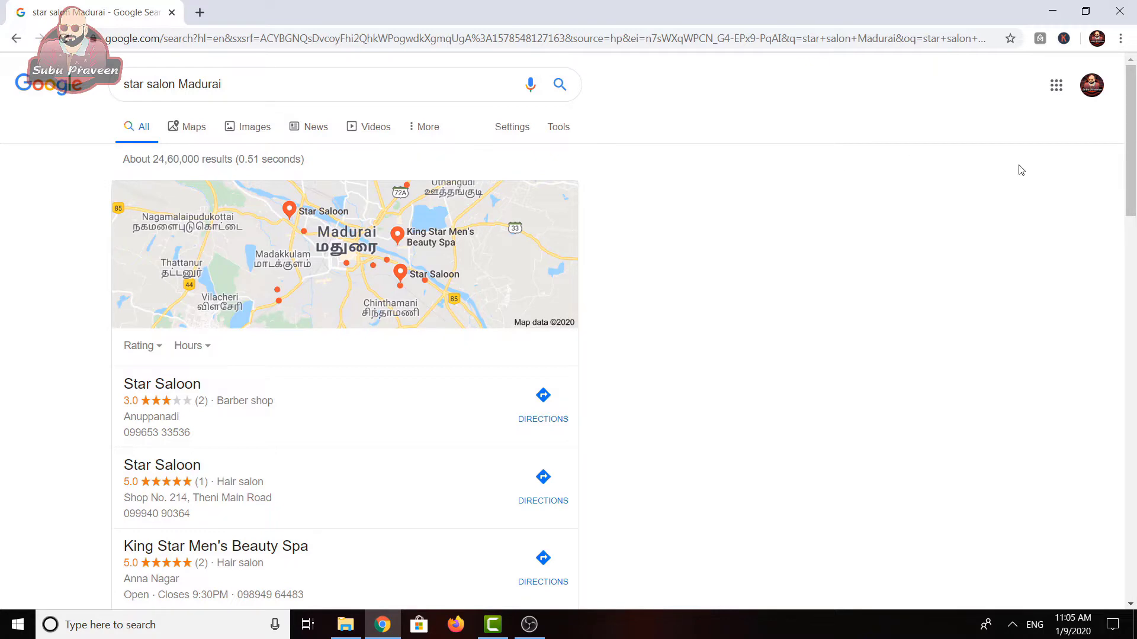
pyautogui.moveTo(644, 191); pyautogui.dragTo(651, 540)
pyautogui.moveTo(642, 533); pyautogui.dragTo(1040, 525)
pyautogui.moveTo(1054, 189); pyautogui.dragTo(1039, 534)
pyautogui.moveTo(639, 205); pyautogui.dragTo(1064, 202)
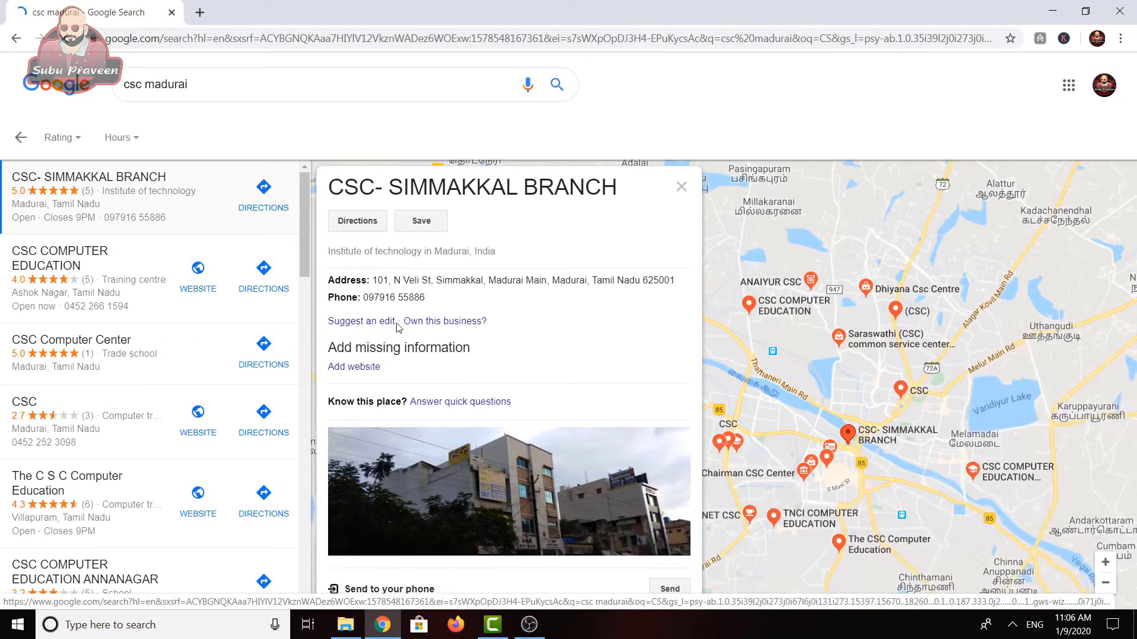
# Examine the ownership claim option and the help article on requesting ownership of a Business Profile
pyautogui.moveTo(398, 325)
pyautogui.mouseDown()
pyautogui.moveTo(501, 334)
pyautogui.moveTo(505, 320)
pyautogui.mouseUp()
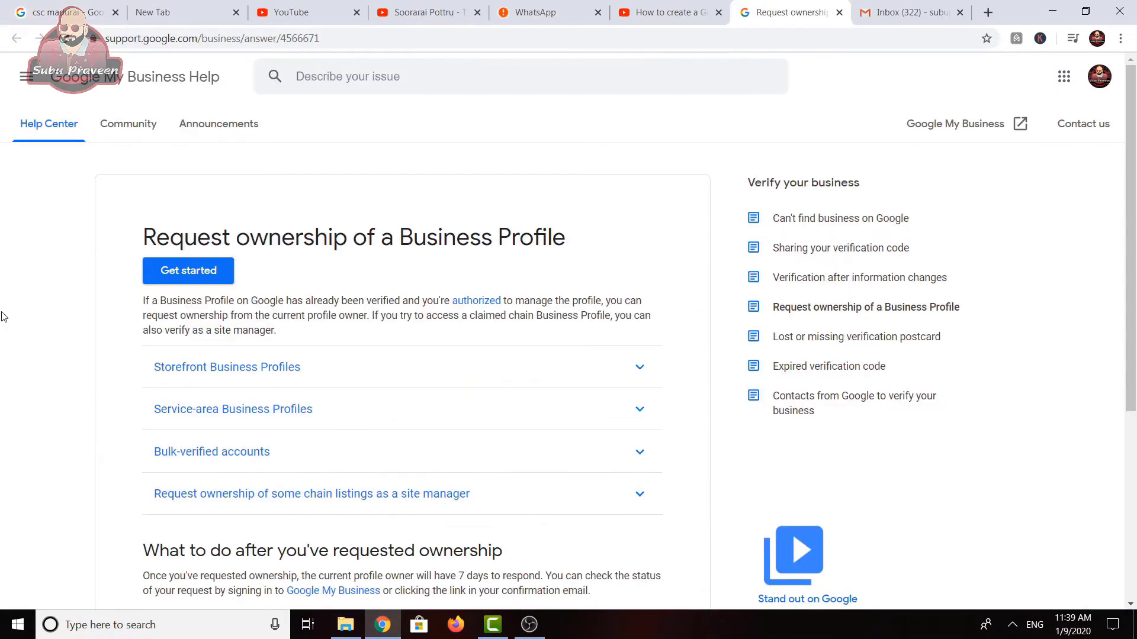
pyautogui.scroll(-4, 1, 317)
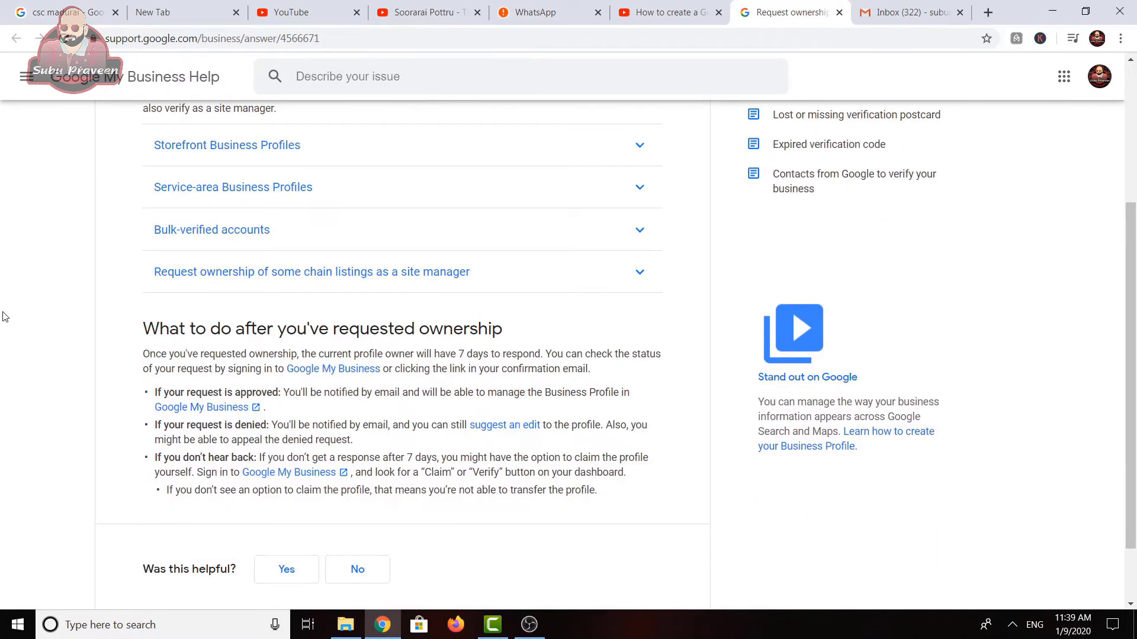
pyautogui.scroll(4, 2, 316)
pyautogui.scroll(-5, 2, 317)
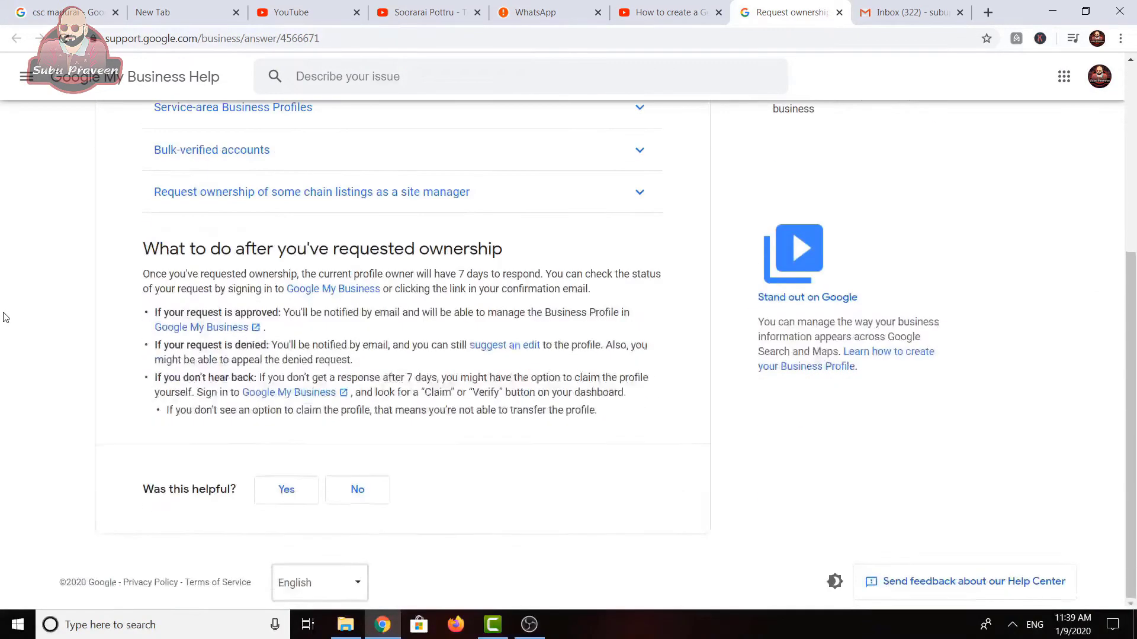
pyautogui.scroll(5, 3, 318)
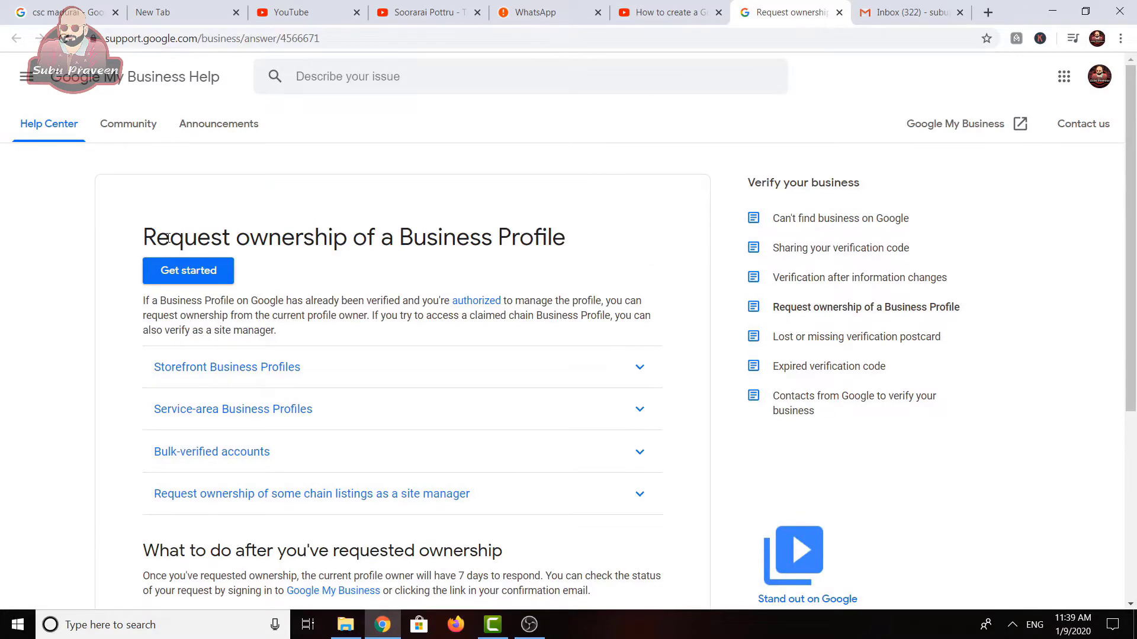
pyautogui.moveTo(141, 237); pyautogui.dragTo(595, 249)
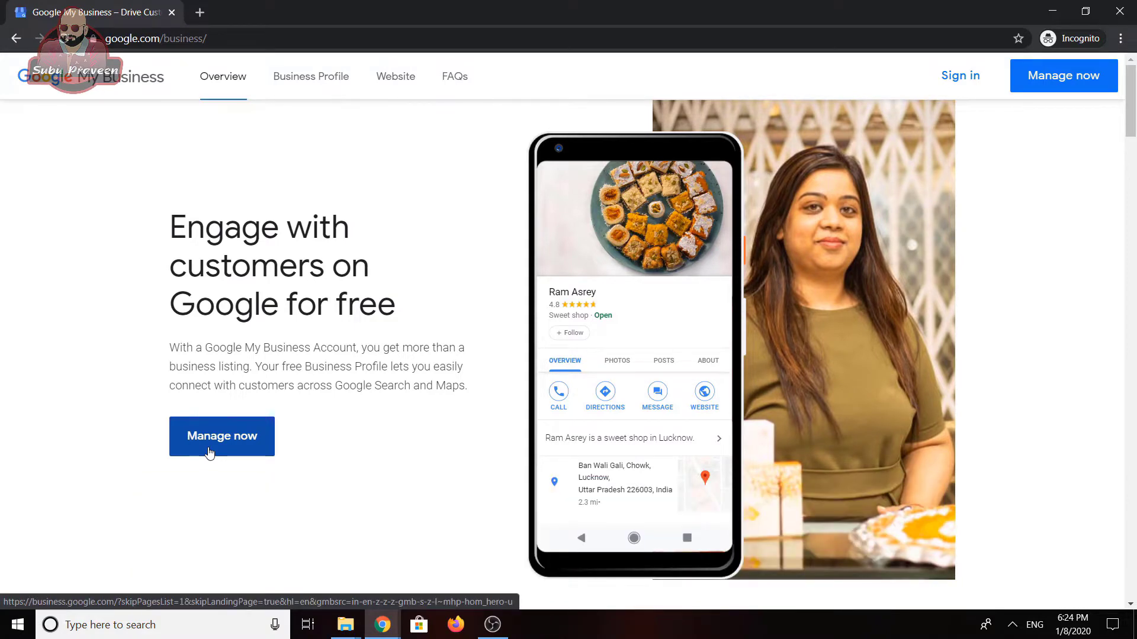
# Start managing a business on Google and create a new one with the name Star Sallon
pyautogui.click(209, 453)
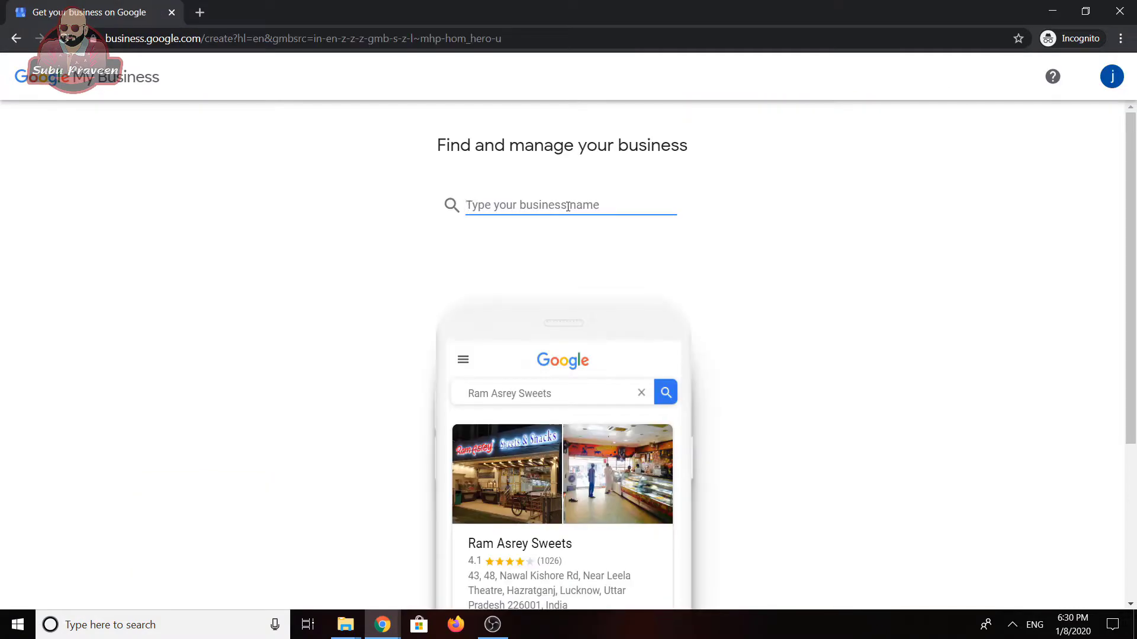
pyautogui.write('St')
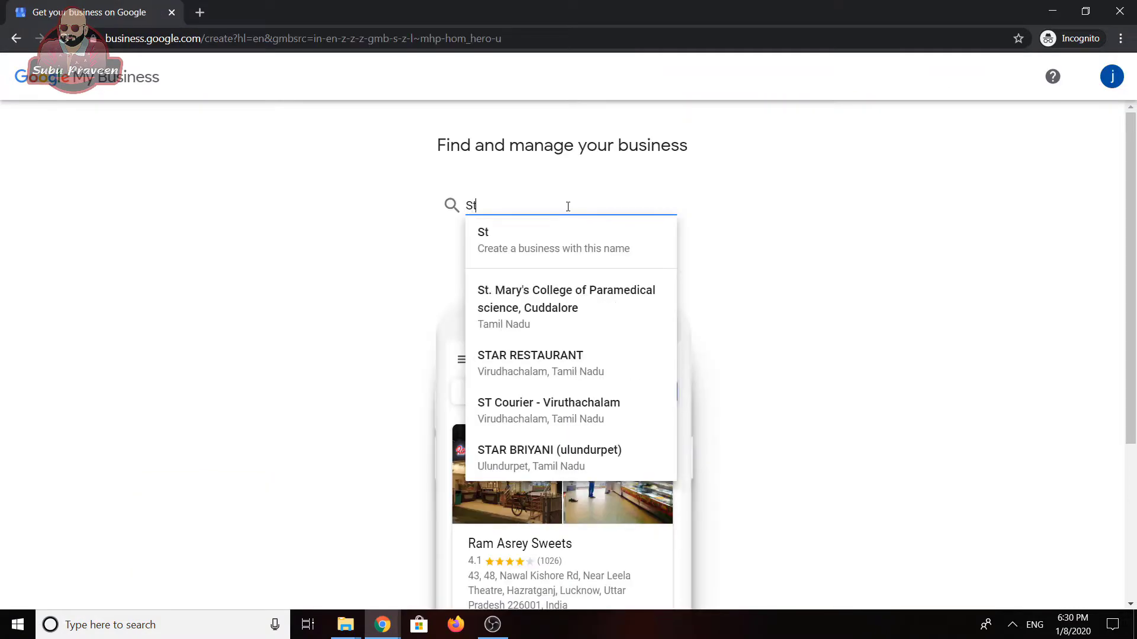
pyautogui.write('ar Sa')
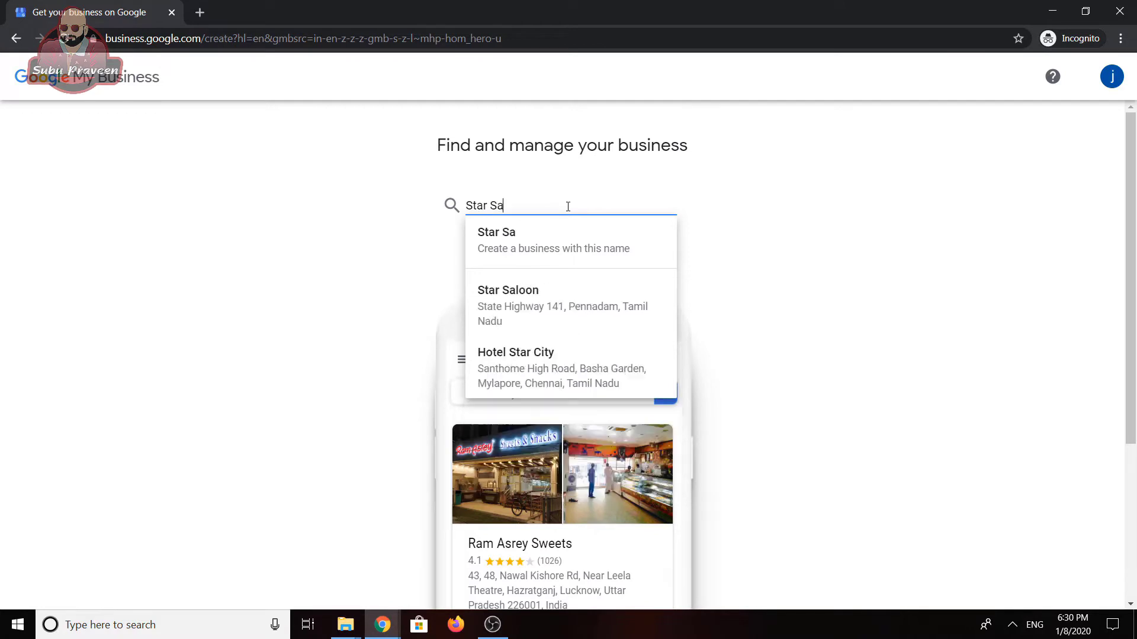
pyautogui.write('llon')
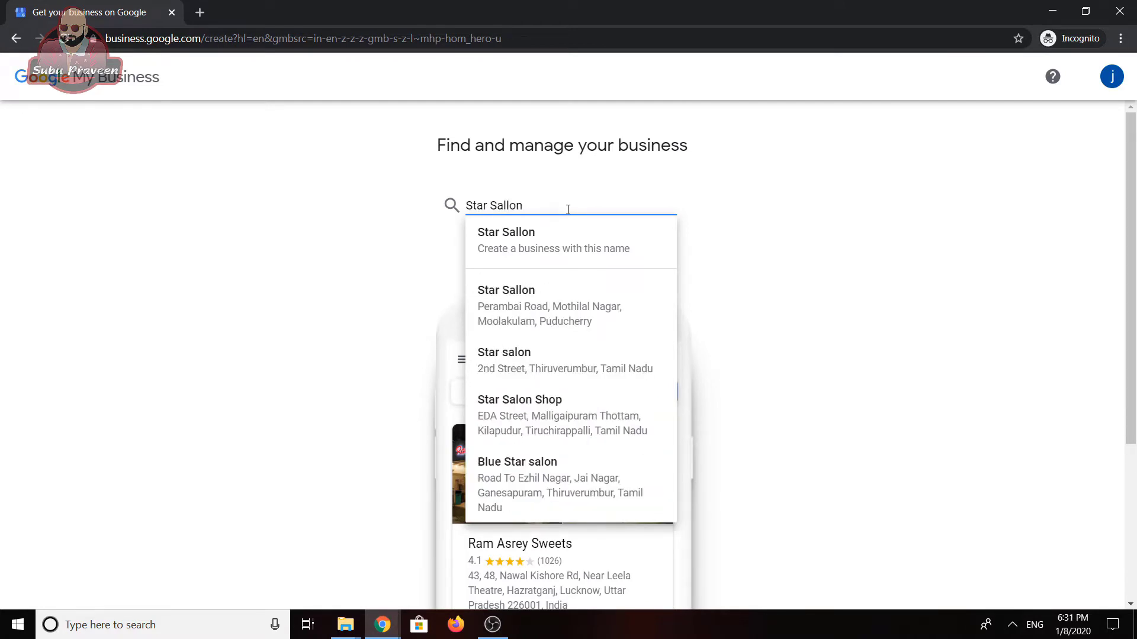
pyautogui.click(566, 241)
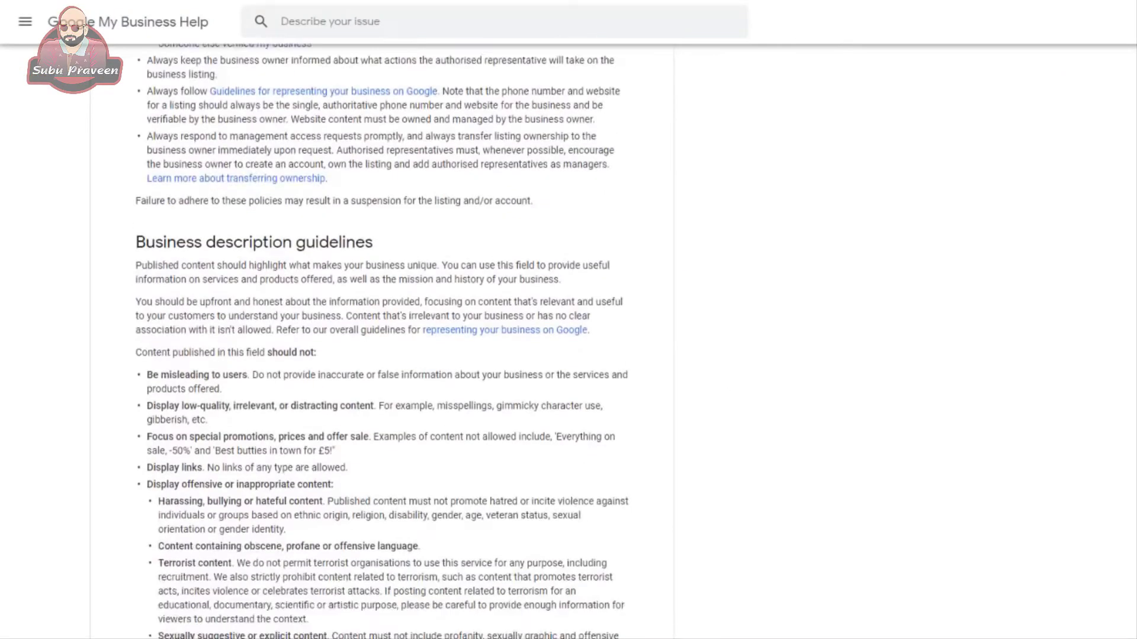
# Review the business description and name guidelines, and submit Beauty Parlour as the business category
pyautogui.scroll(-10, 382, 331)
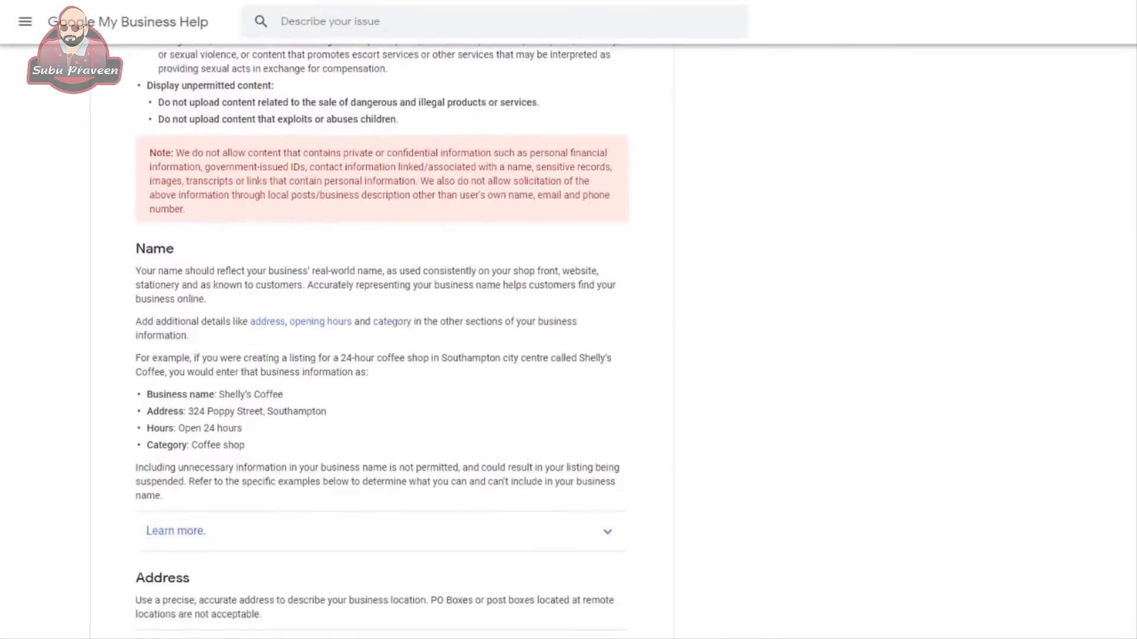
pyautogui.scroll(-5, 382, 331)
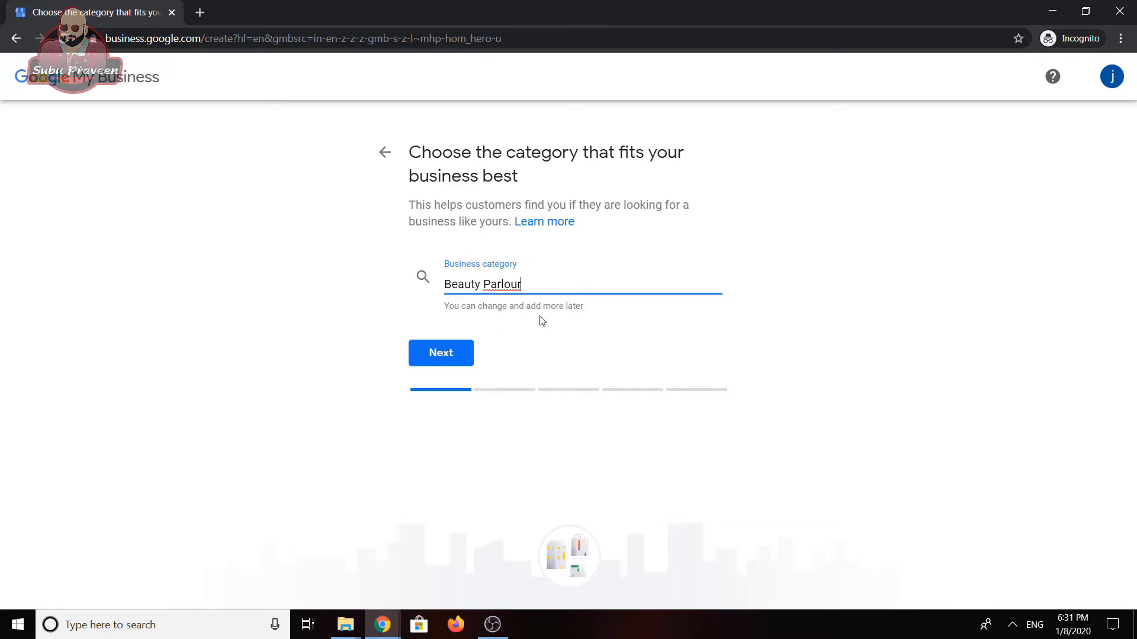
pyautogui.click(456, 352)
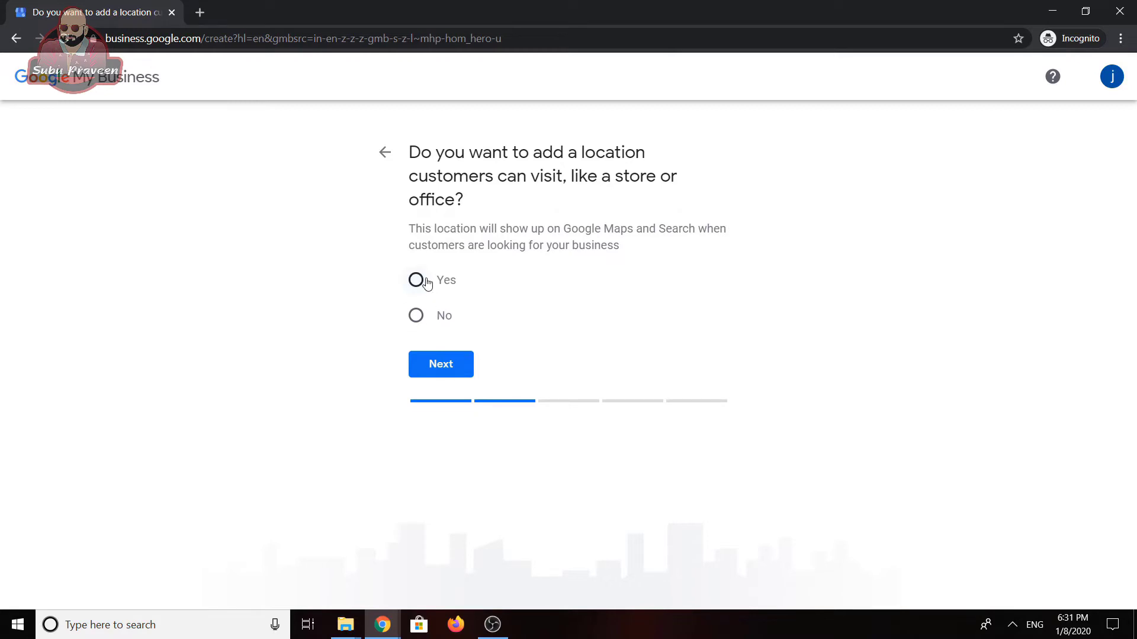
# Choose to add a location customers can visit, and state that customers outside this location are also served
pyautogui.click(418, 315)
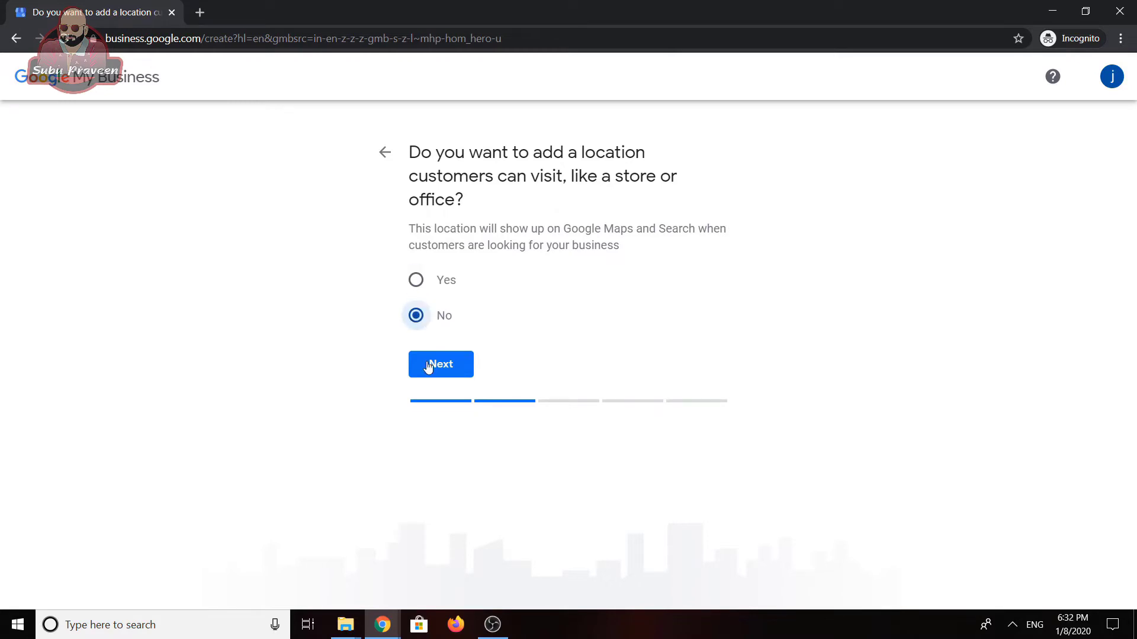
pyautogui.click(416, 280)
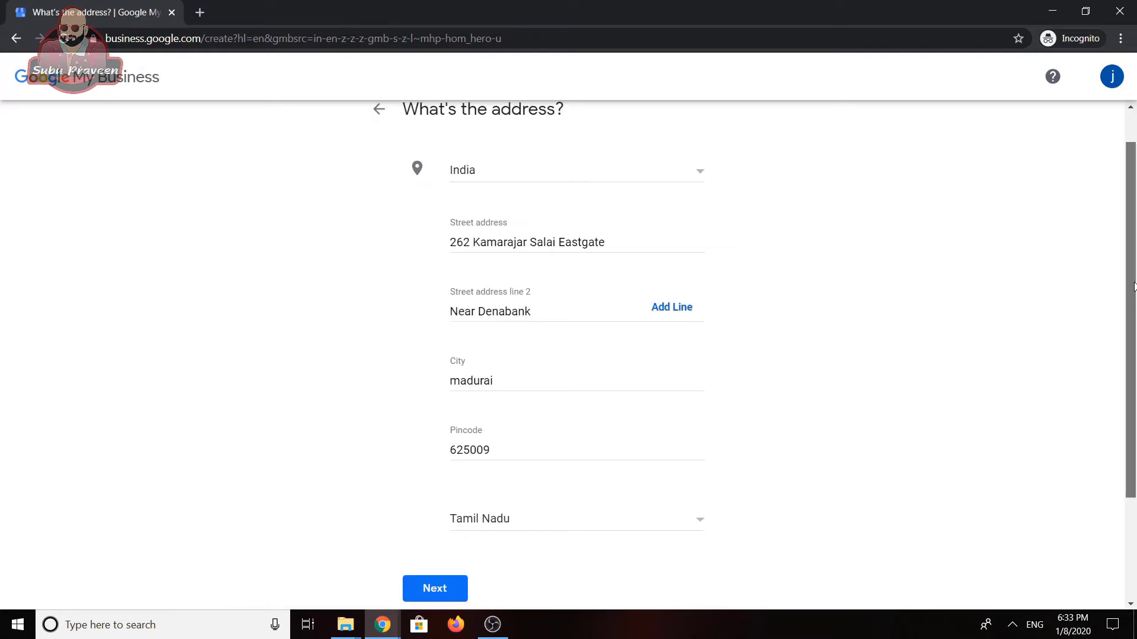
pyautogui.moveTo(1133, 286); pyautogui.dragTo(1134, 277)
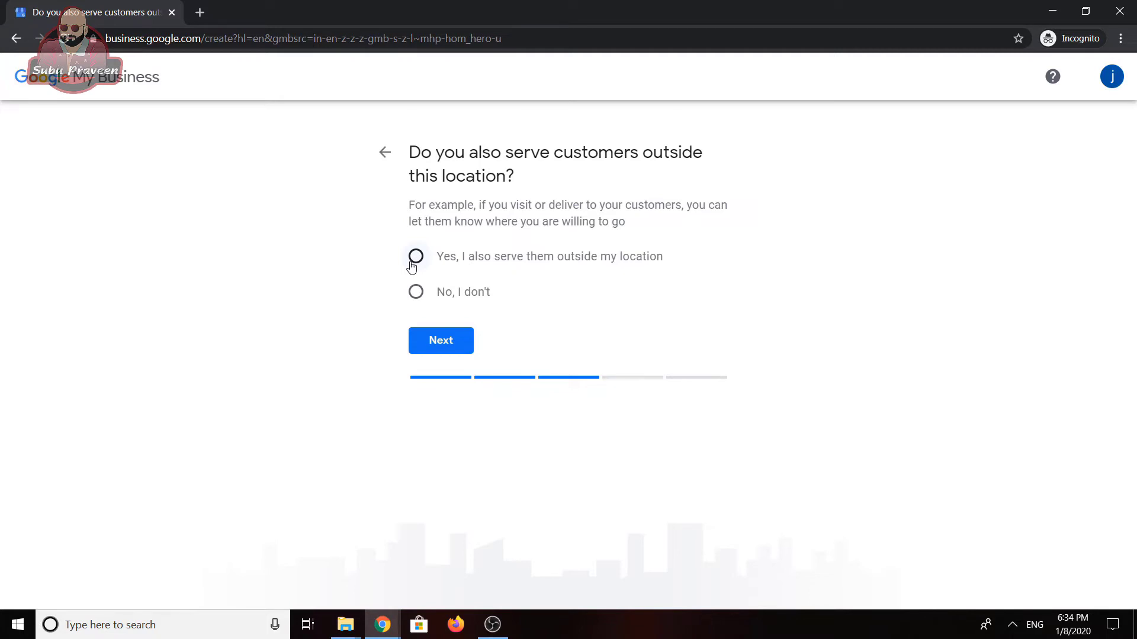
pyautogui.click(421, 266)
pyautogui.click(440, 341)
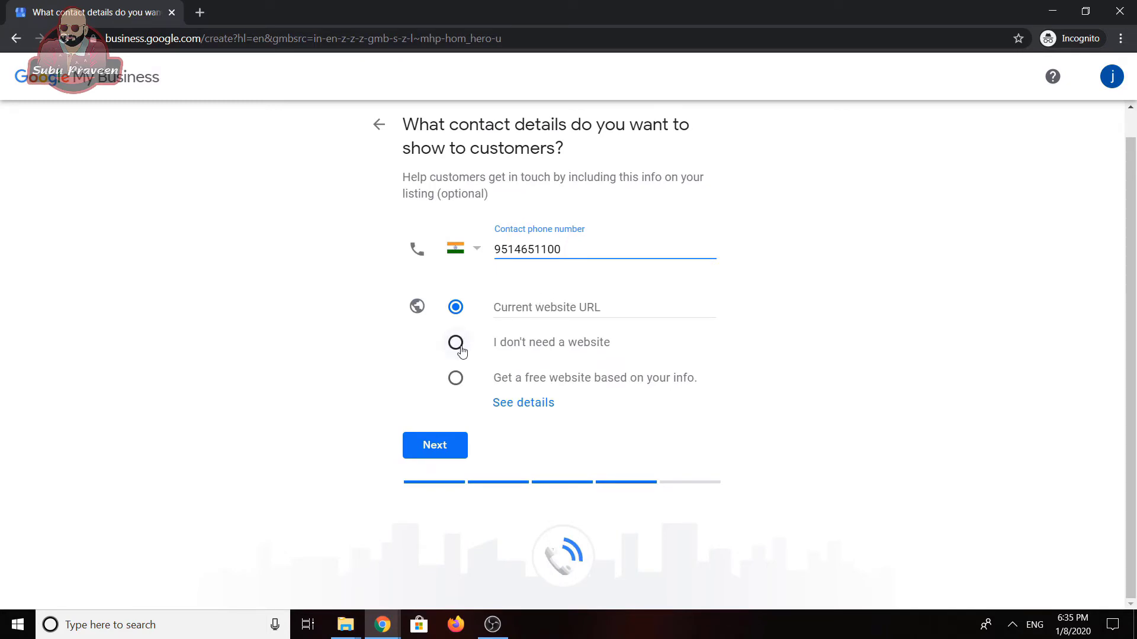
# Select the option that no website is needed and submit the contact details
pyautogui.click(456, 378)
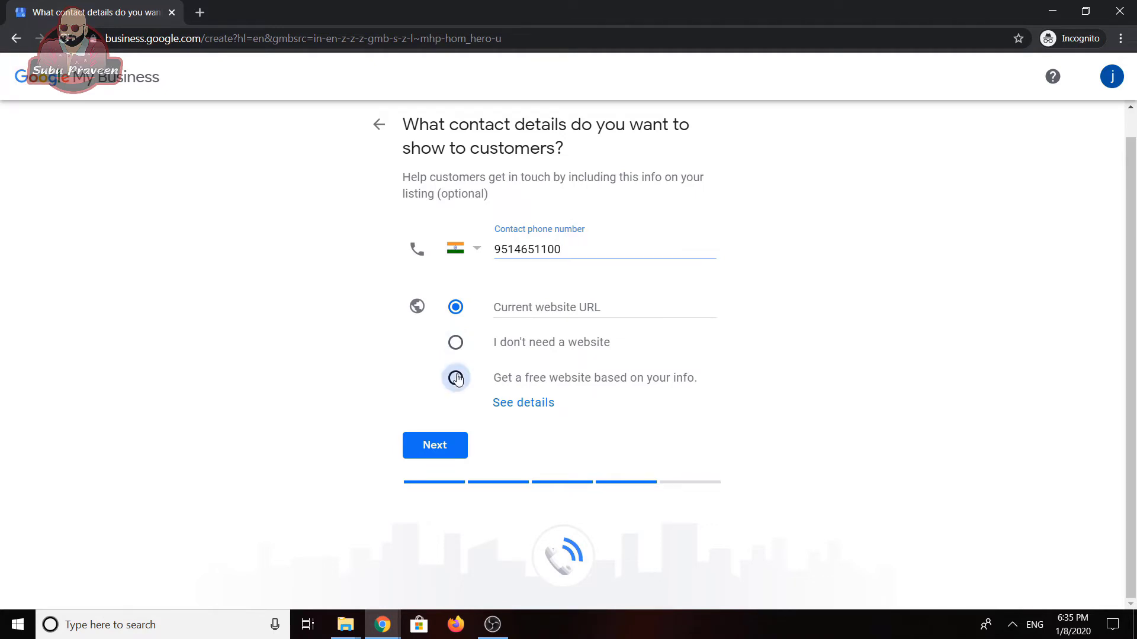
pyautogui.click(461, 307)
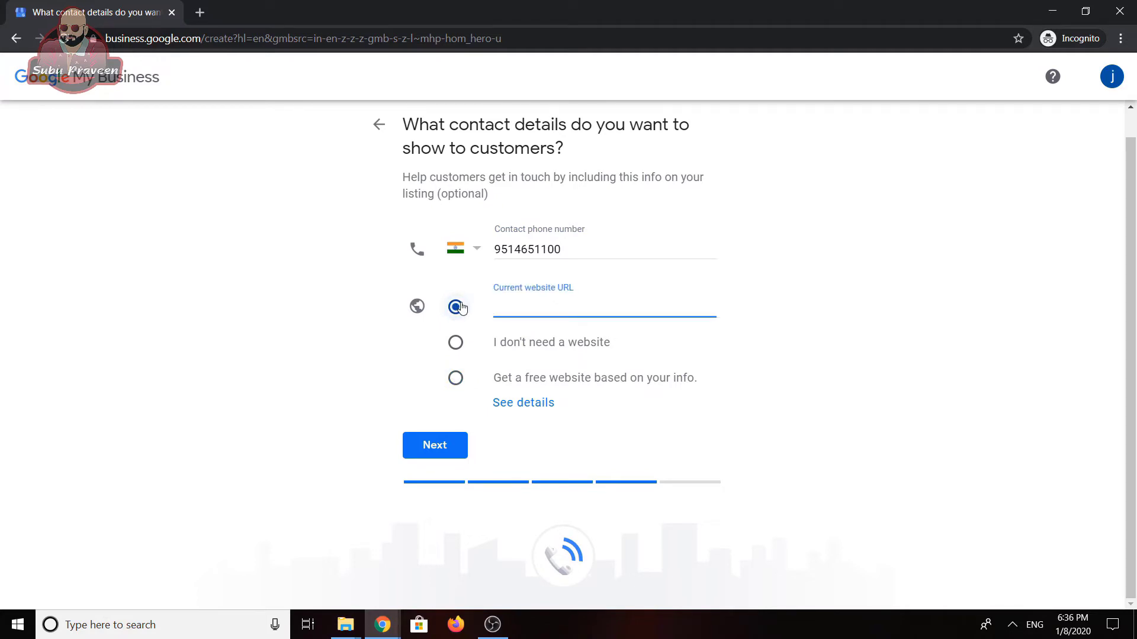
pyautogui.click(452, 346)
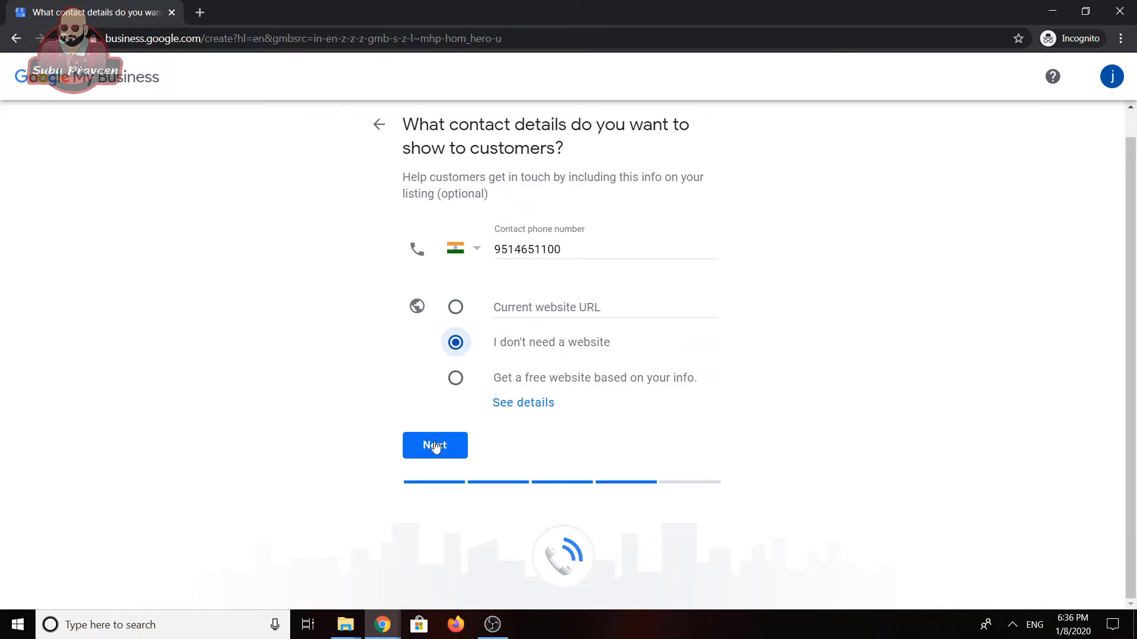
pyautogui.click(435, 445)
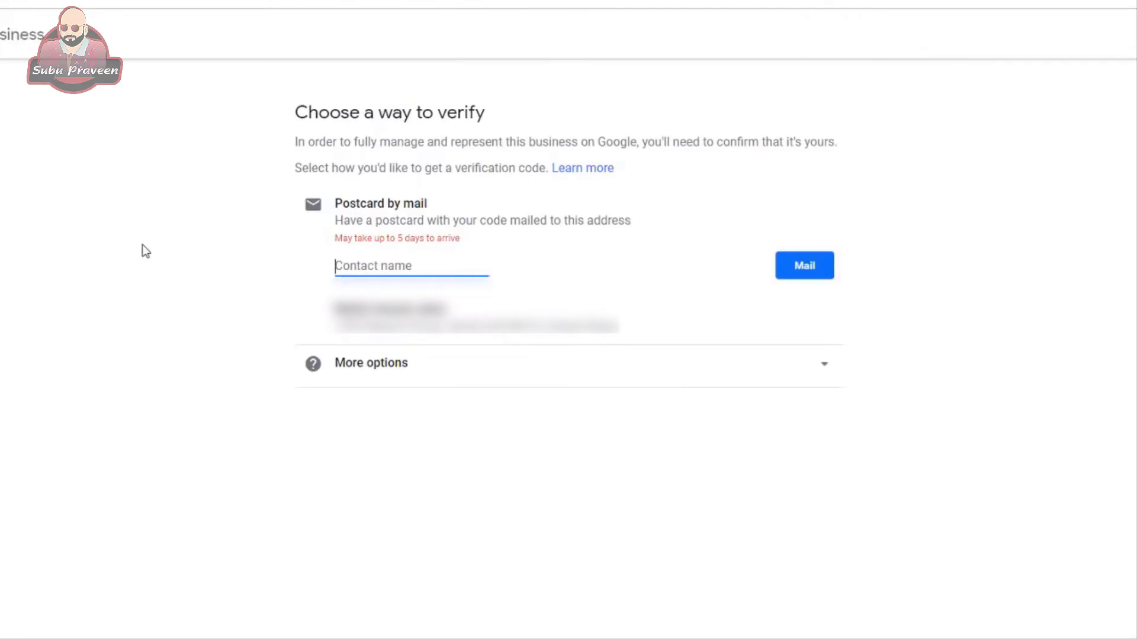
# Enter the contact name for postcard verification and request the code by mail
pyautogui.write('Luc')
pyautogui.click(89, 270)
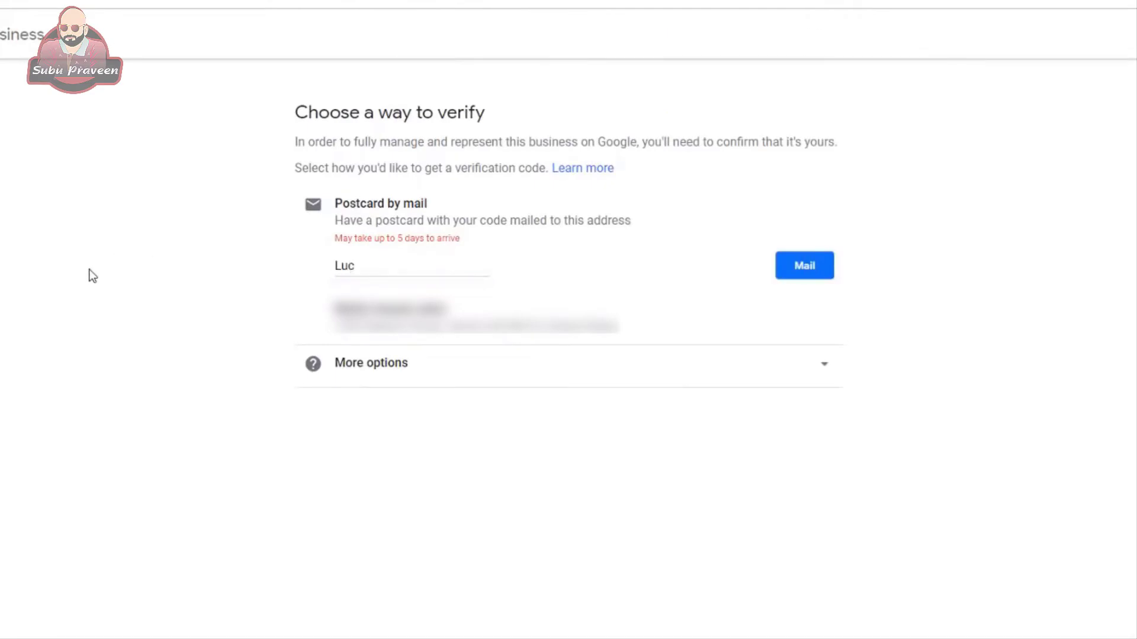
pyautogui.click(826, 267)
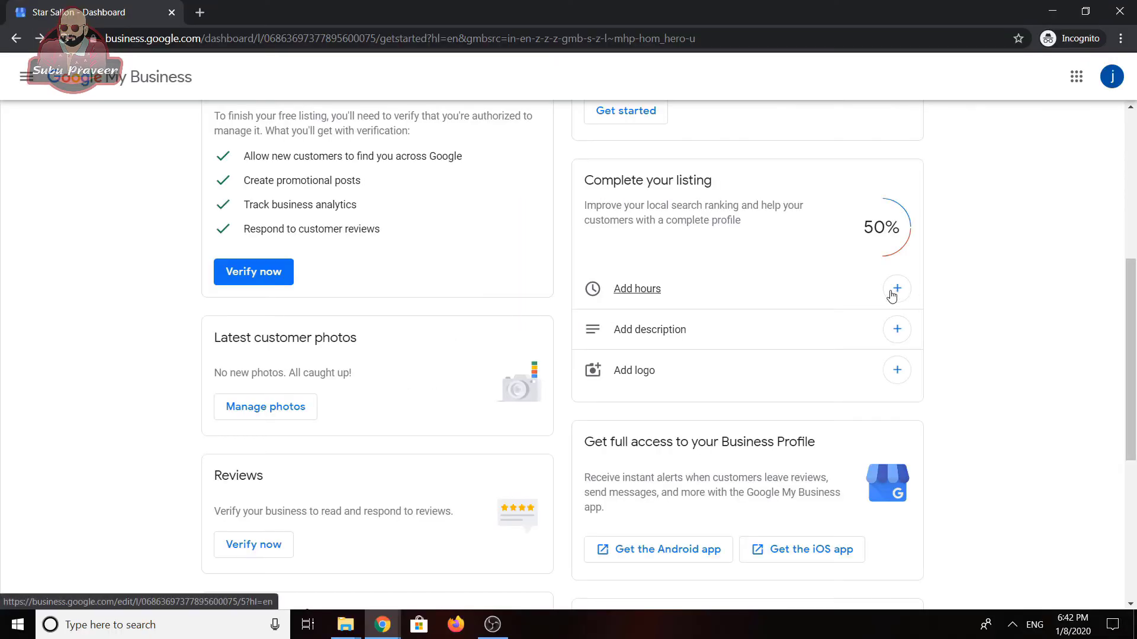
# Open the business hours for editing, mark all seven days as open, and set Saturday's closing time to 8:00 pm
pyautogui.click(896, 289)
pyautogui.click(362, 213)
pyautogui.click(362, 251)
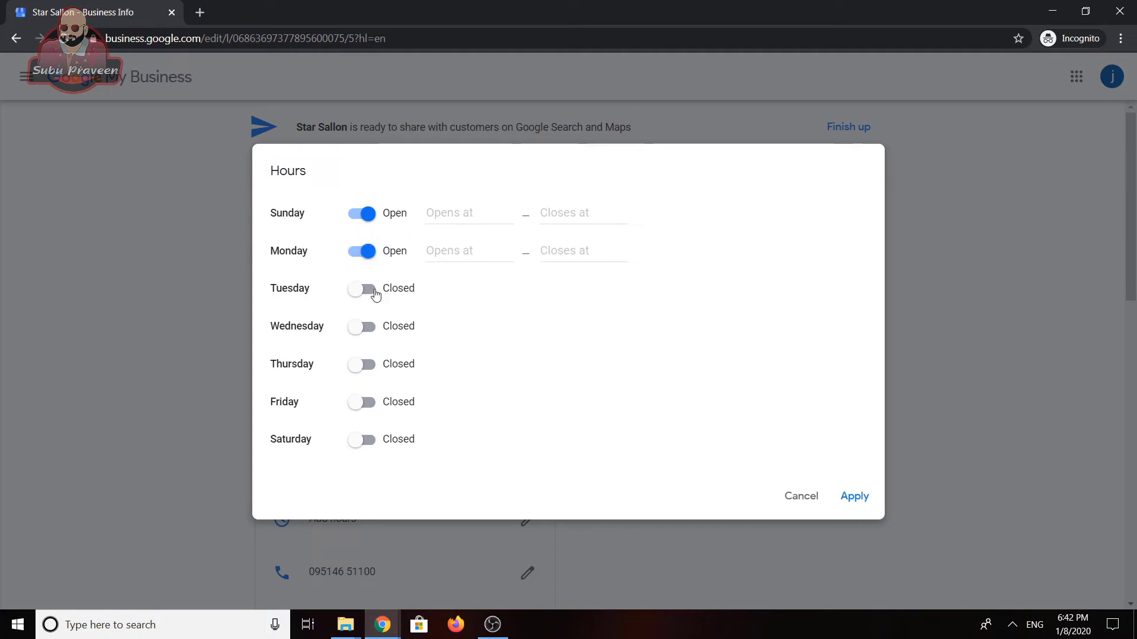
pyautogui.click(374, 293)
pyautogui.click(372, 327)
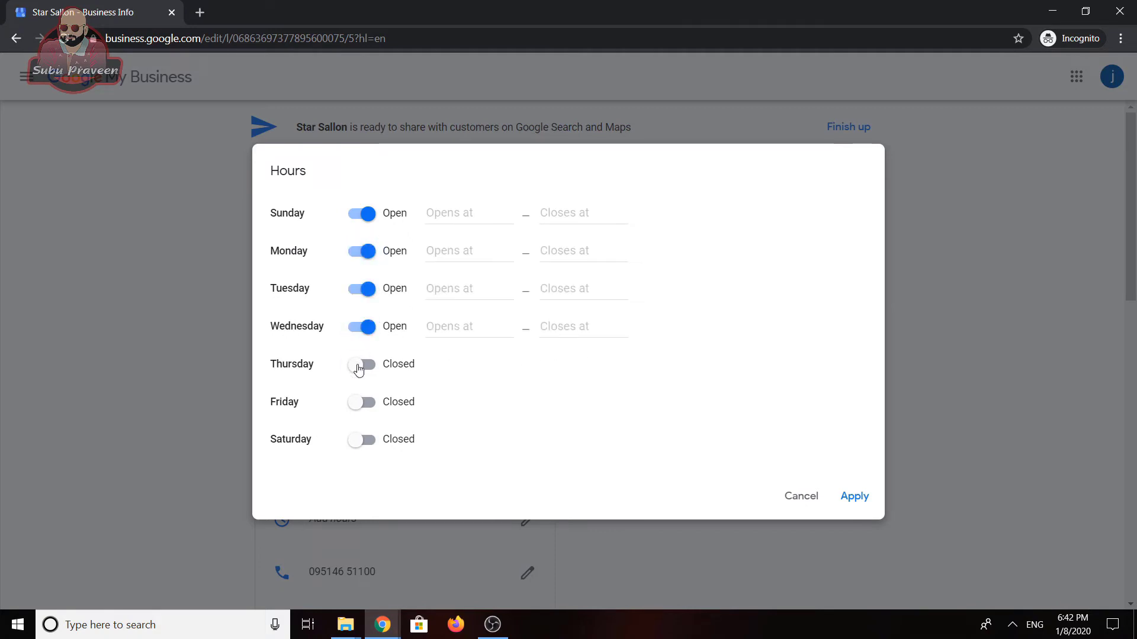
pyautogui.click(359, 365)
pyautogui.click(358, 403)
pyautogui.click(363, 440)
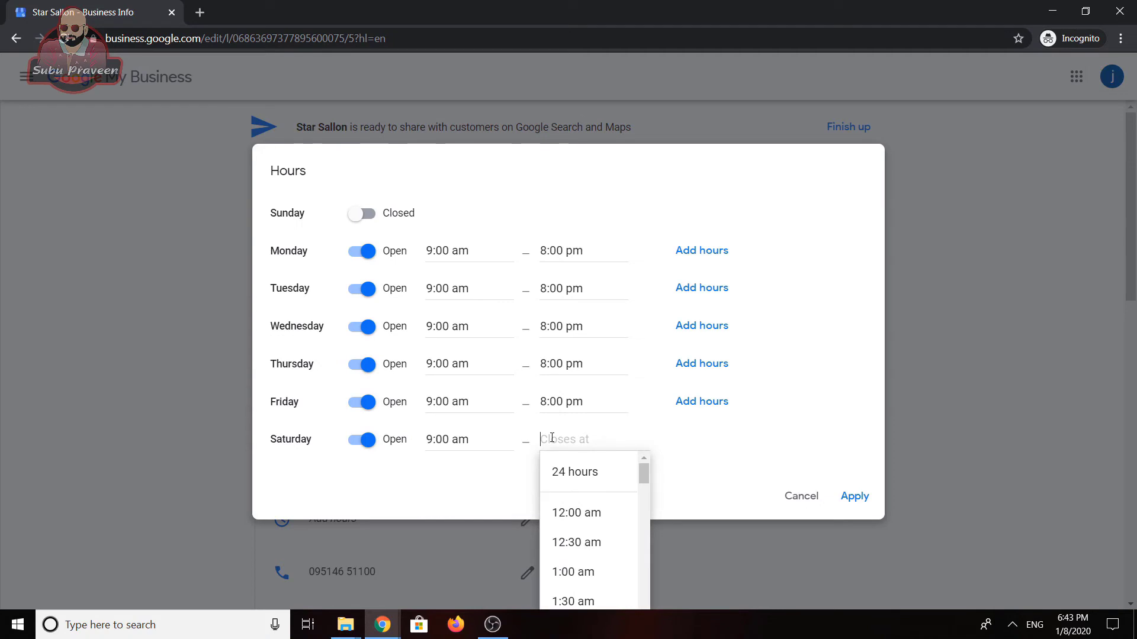
pyautogui.write('8:00 pm')
pyautogui.press('Tab')
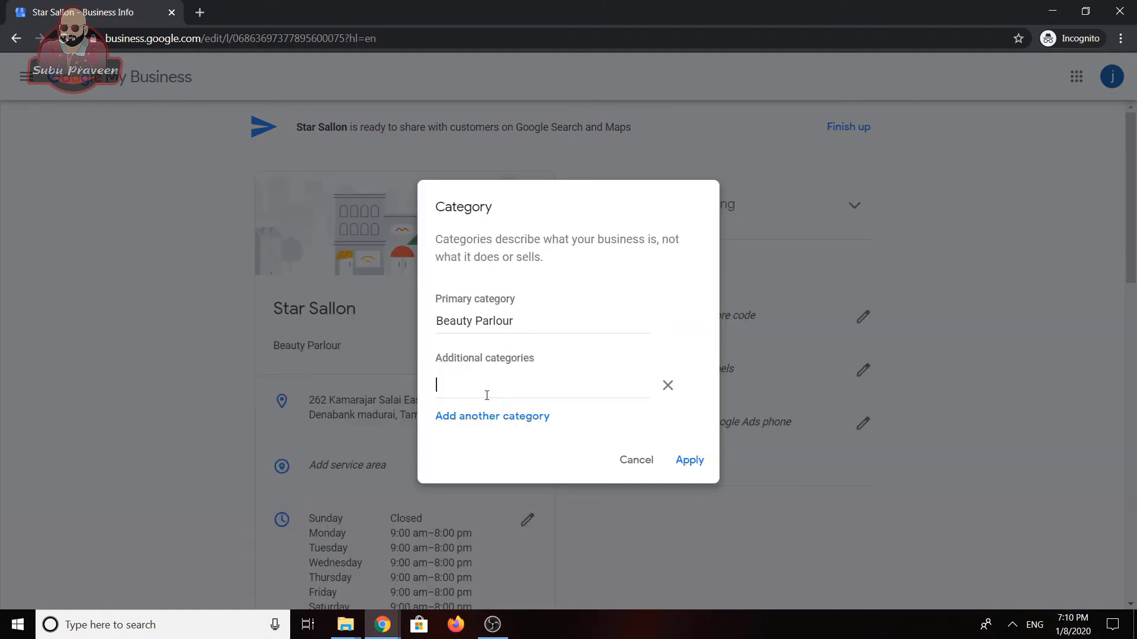
# Add Beauty supply store as an additional business category and apply it
pyautogui.write('Be')
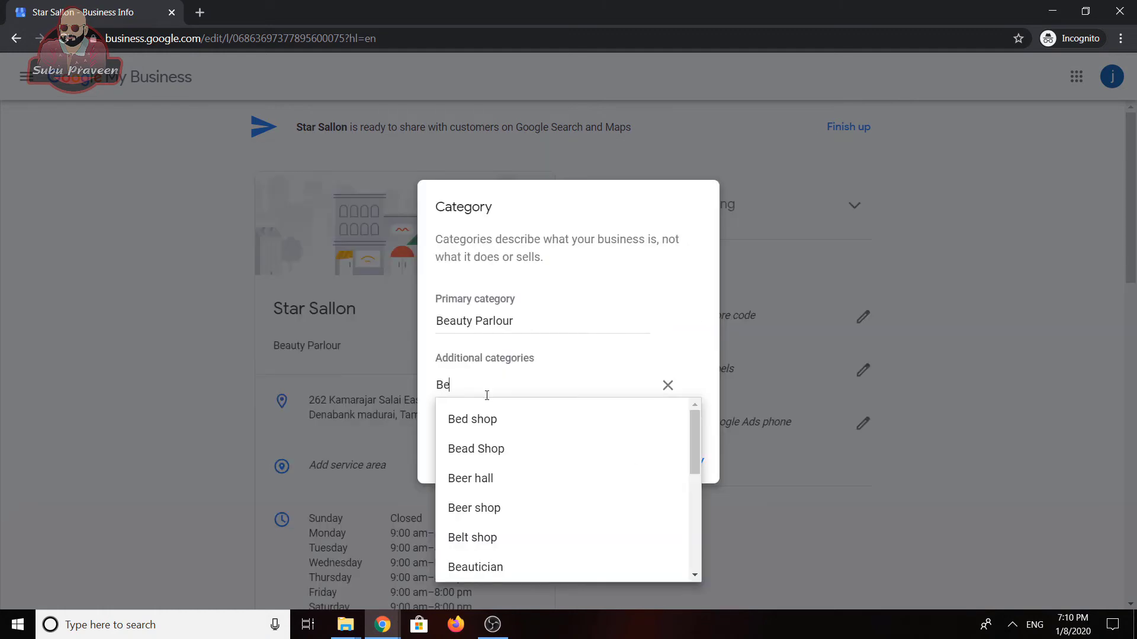
pyautogui.write('au')
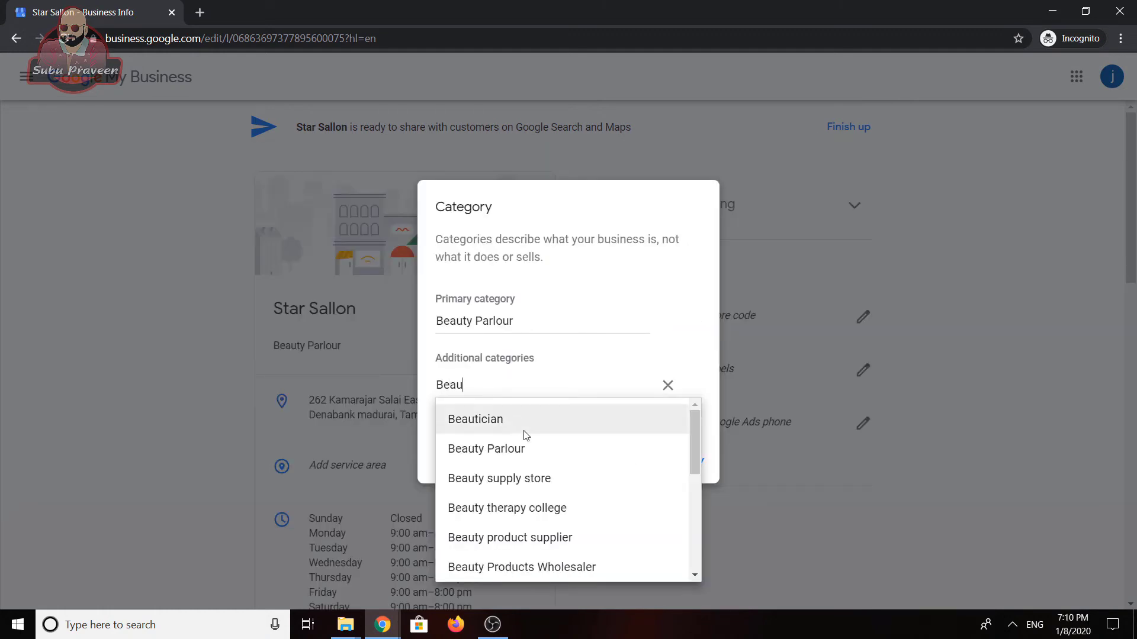
pyautogui.click(539, 478)
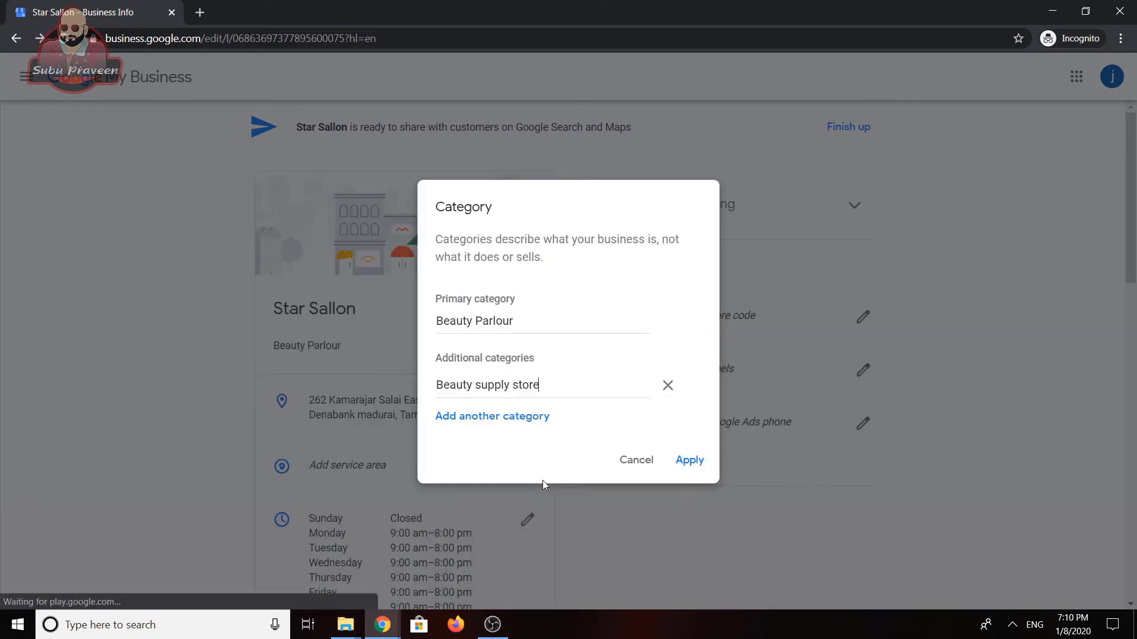
pyautogui.click(690, 461)
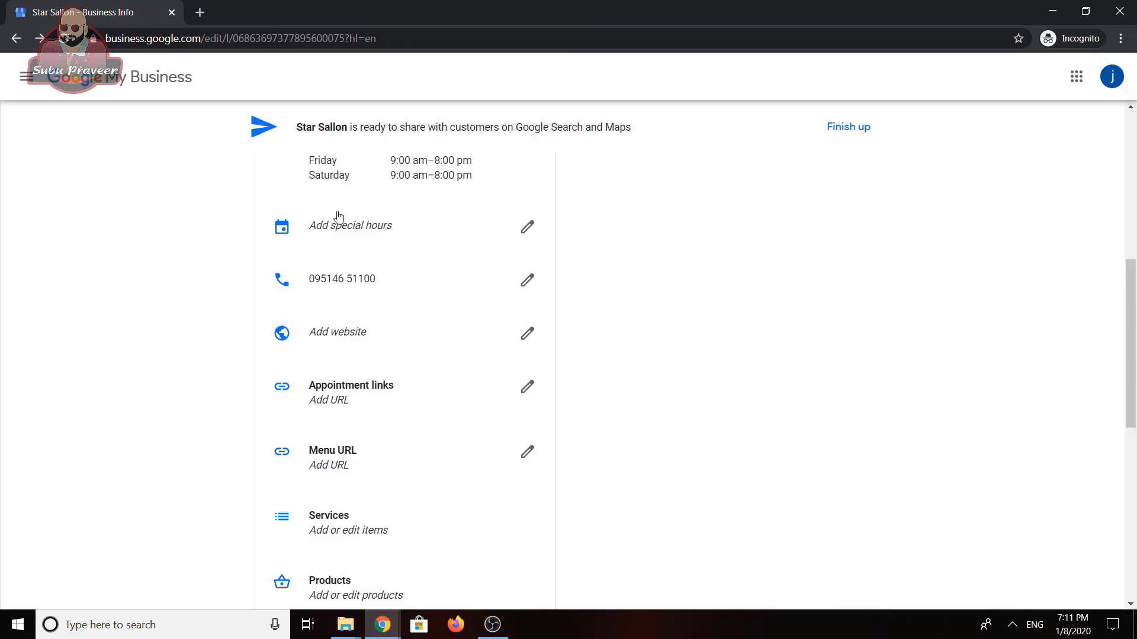
# Review the special hours entry for Republic Day and apply the dialog without adding dates
pyautogui.click(528, 228)
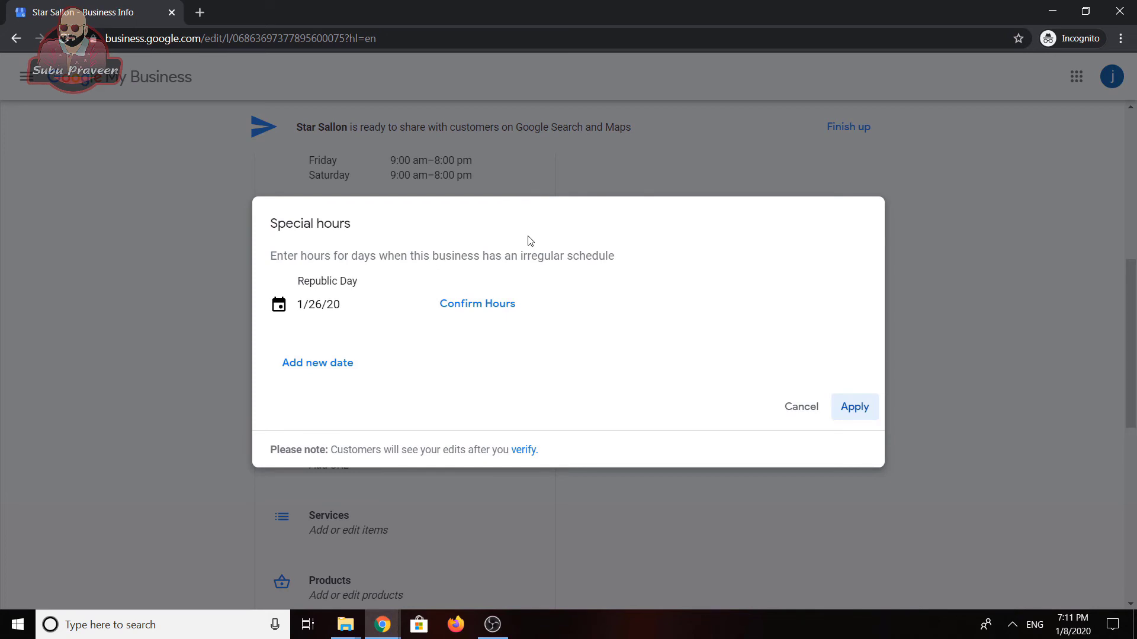
pyautogui.click(863, 407)
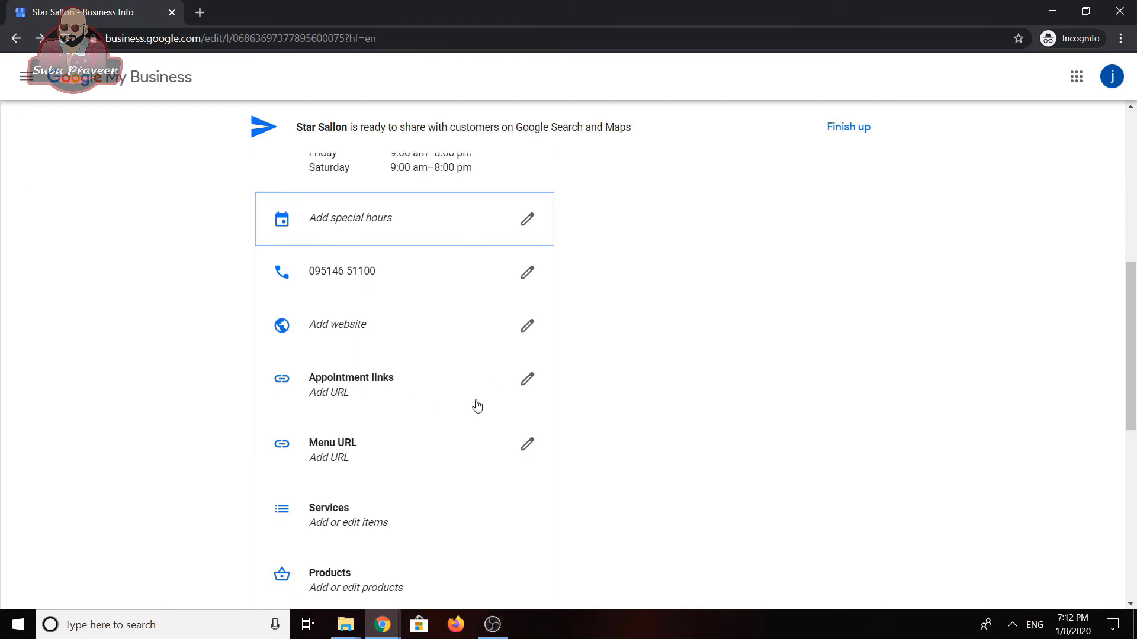
# Apply the written business description and publish the Star Sallon listing
pyautogui.scroll(-1, 474, 406)
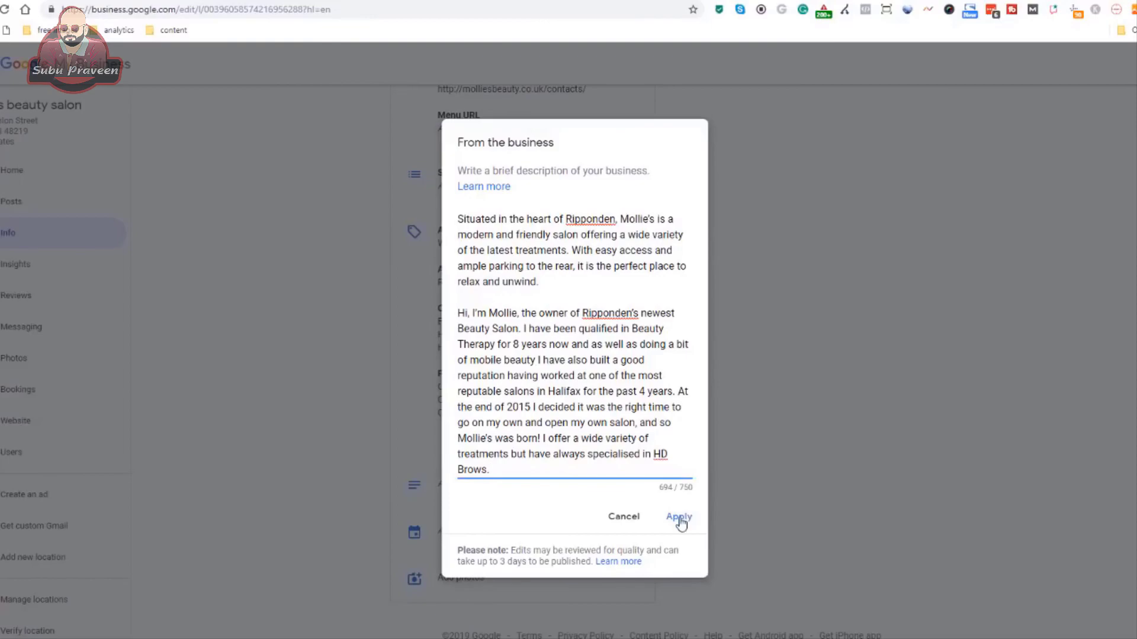
pyautogui.click(679, 519)
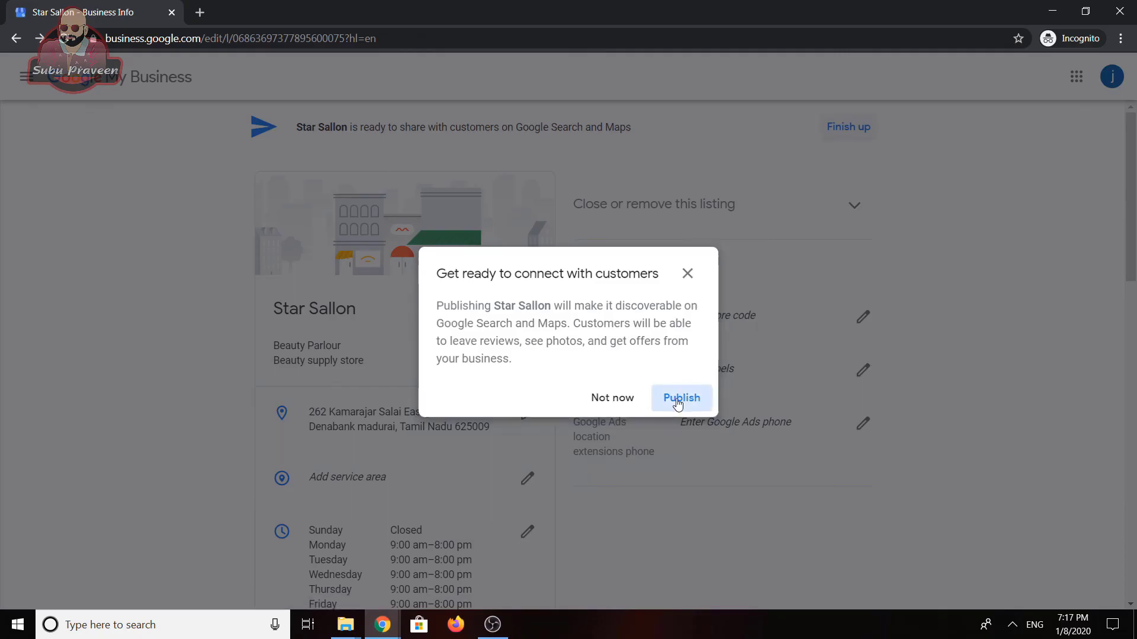
pyautogui.click(680, 398)
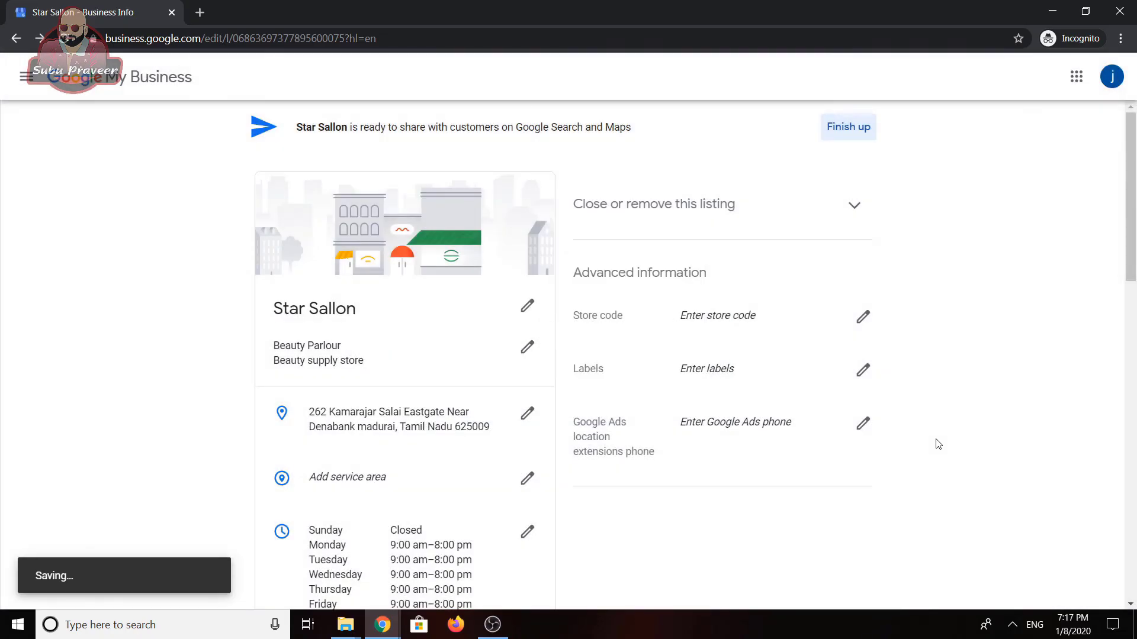